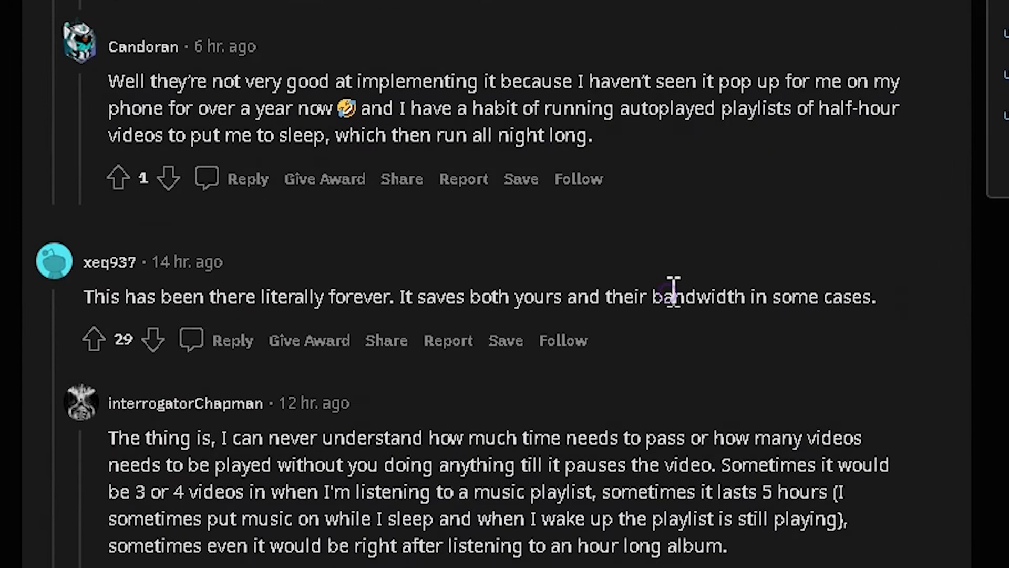
# Highlight and clear 'bandwidth' in the Reddit comment, then open uBlock Origin's dashboard Settings
pyautogui.doubleClick(672, 292)
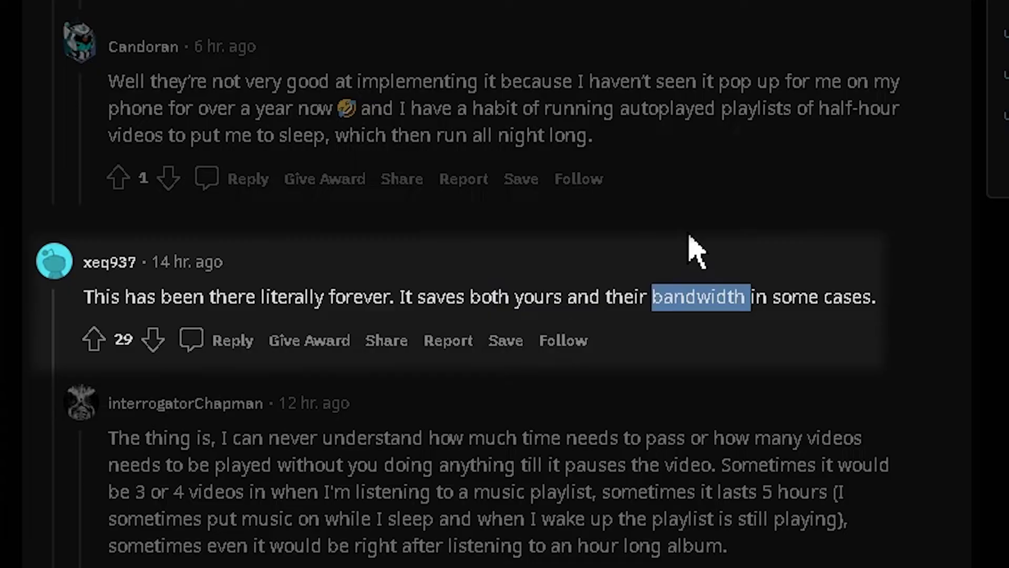
pyautogui.click(686, 252)
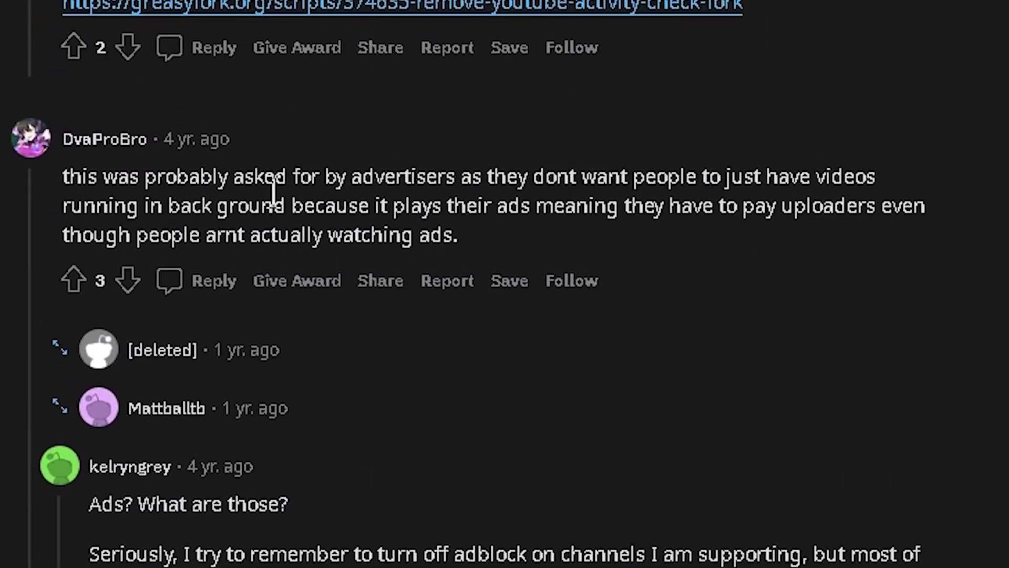
pyautogui.scroll(1, 275, 185)
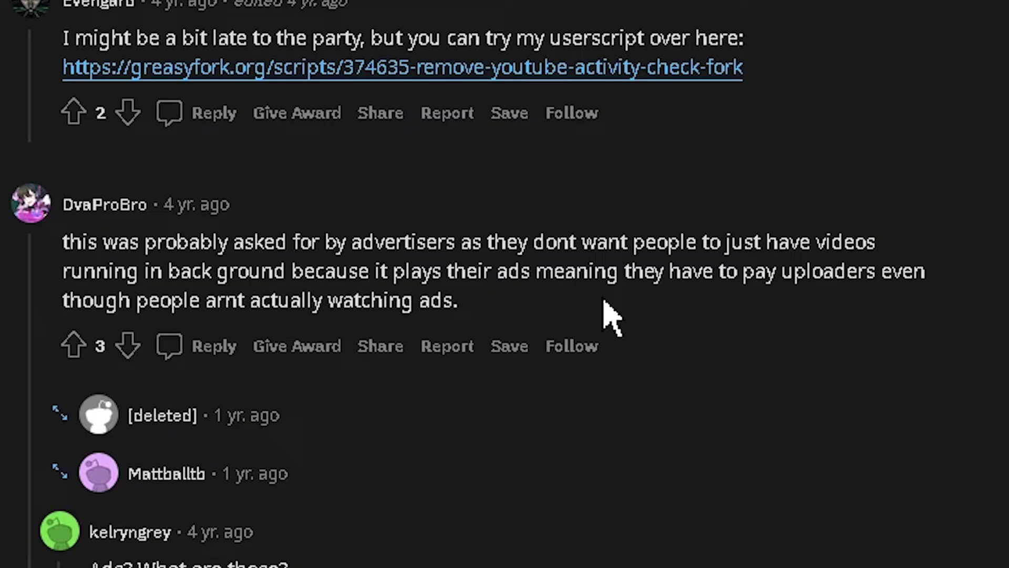
pyautogui.scroll(-3, 612, 316)
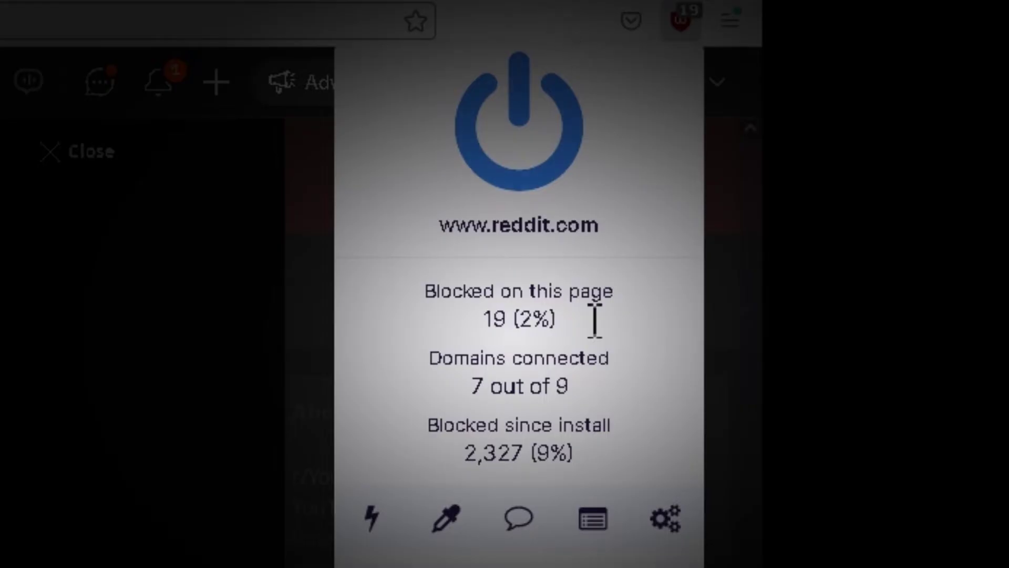
pyautogui.click(666, 518)
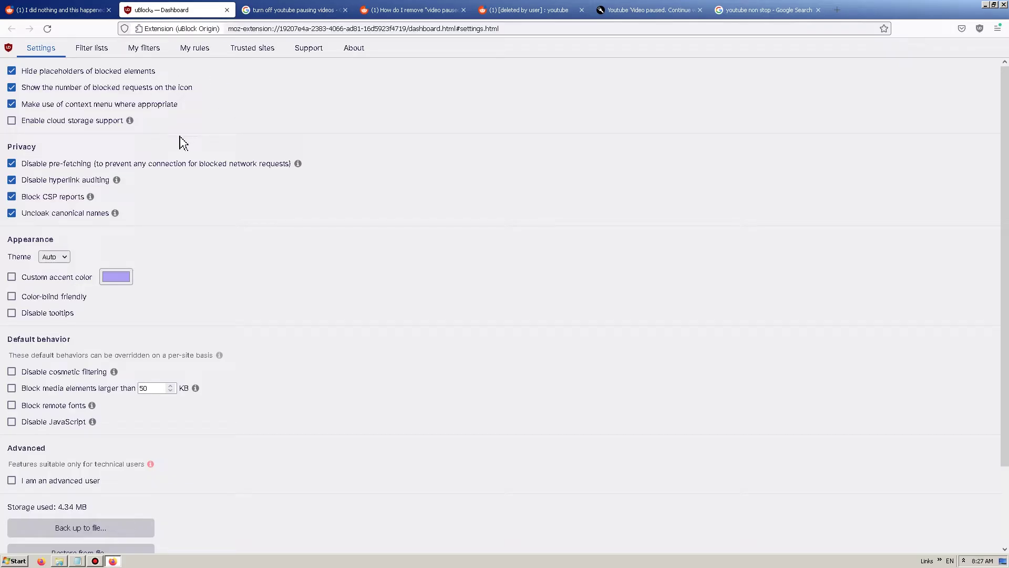
# Close the dashboard tab and reopen the dashboard from the uBlock popup on Filter lists
pyautogui.hotkey('ctrl', 'w')
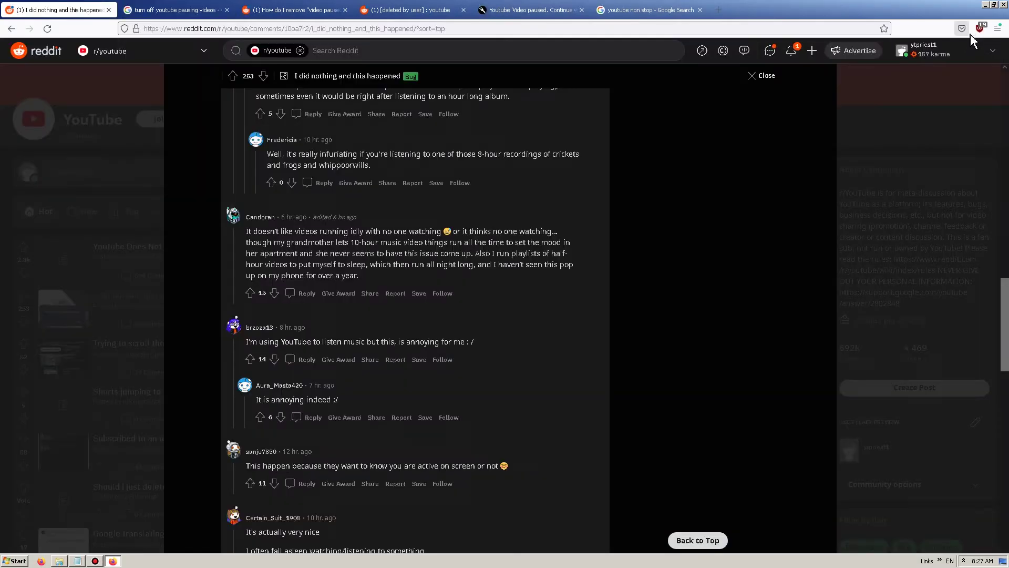
pyautogui.click(980, 30)
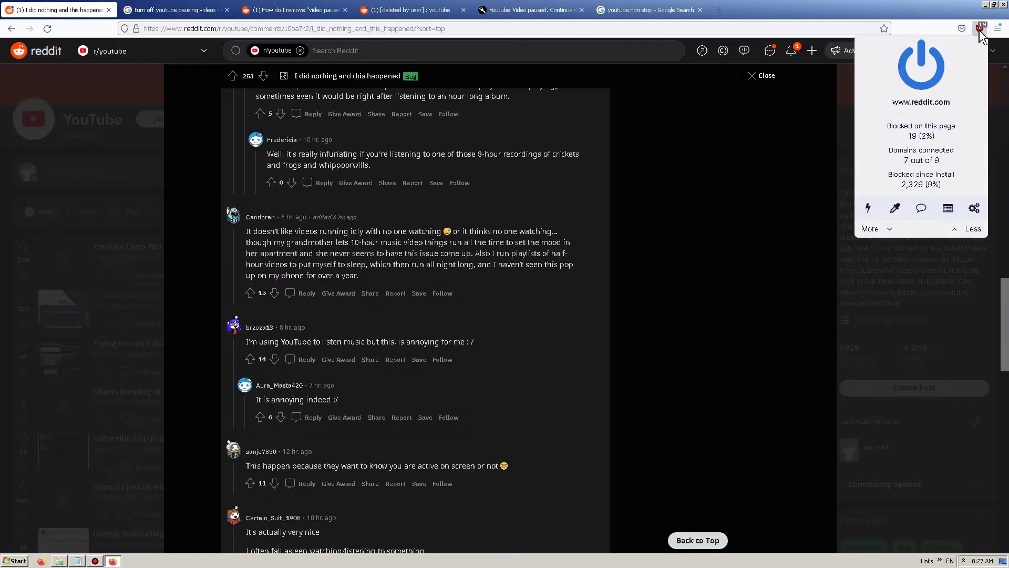
pyautogui.click(975, 209)
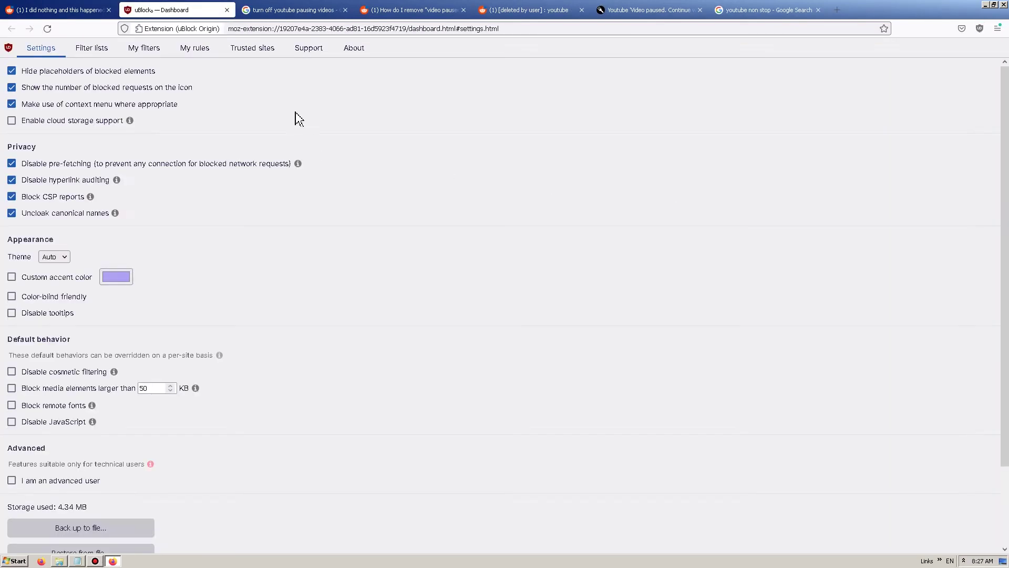
pyautogui.click(93, 50)
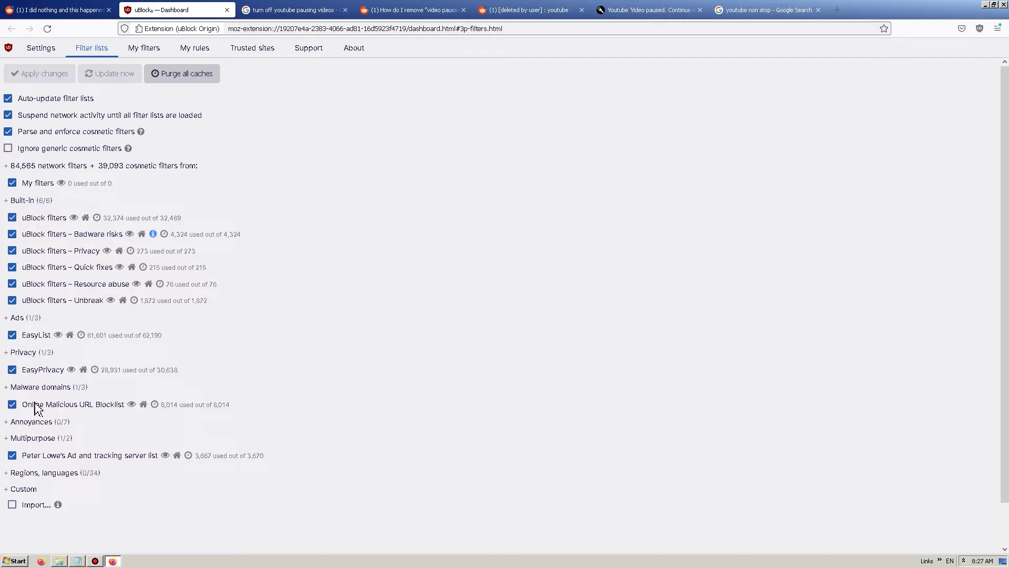
# Enable the Annoyances lists: AdGuard Annoyances, Social Media, Anti-Facebook, EasyList Cookie, Fanboy's, and the rest
pyautogui.click(24, 424)
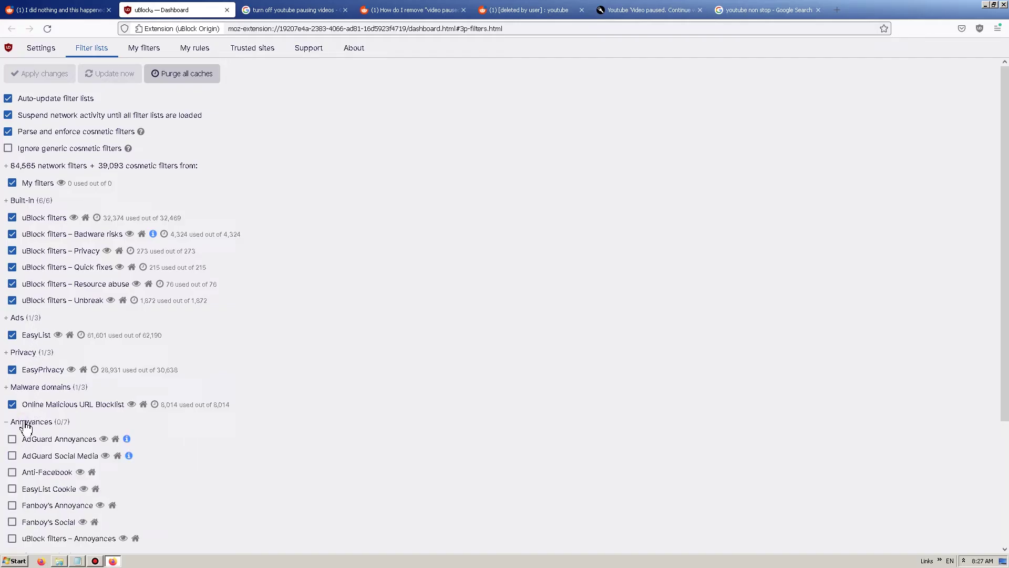
pyautogui.scroll(-2, 24, 423)
pyautogui.click(26, 333)
pyautogui.click(27, 349)
pyautogui.click(27, 364)
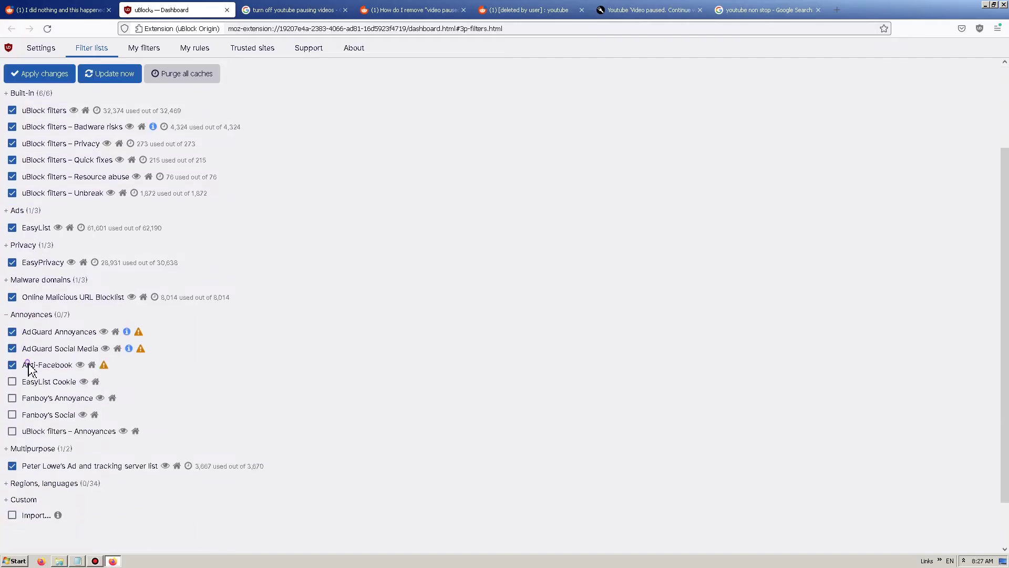
pyautogui.click(31, 382)
pyautogui.click(33, 415)
pyautogui.click(32, 399)
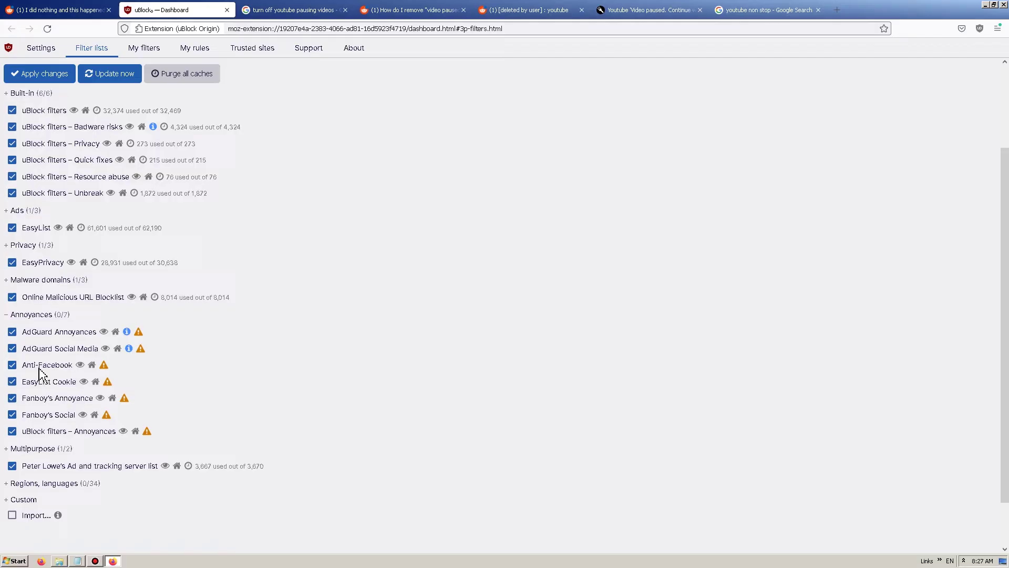
# Enable AdGuard ad lists, URL Tracking Protection, and the Phishing URL and PUP Domains blocklists, then apply
pyautogui.click(28, 210)
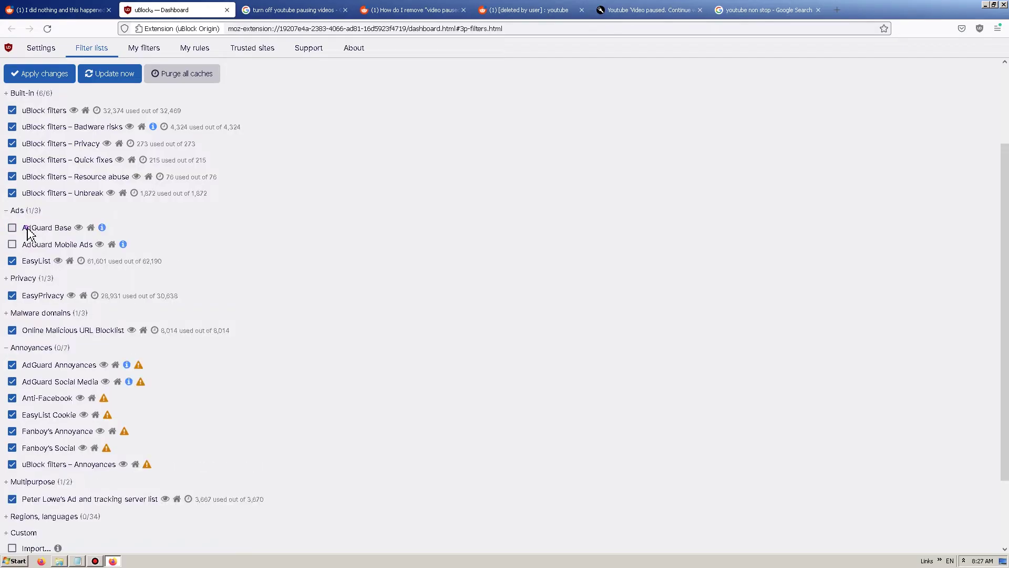
pyautogui.click(38, 278)
pyautogui.click(11, 311)
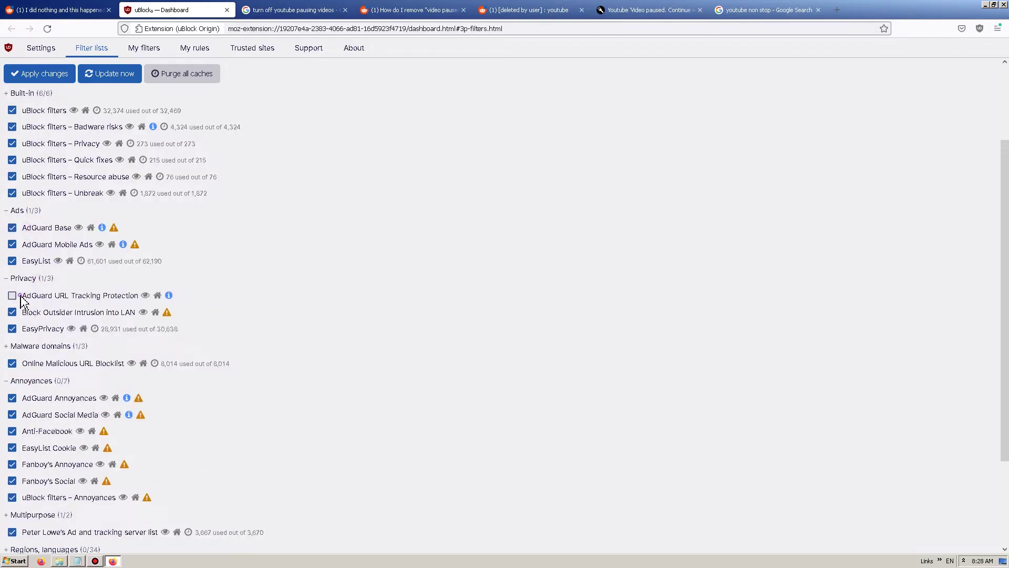
pyautogui.click(32, 345)
pyautogui.click(33, 379)
pyautogui.click(30, 396)
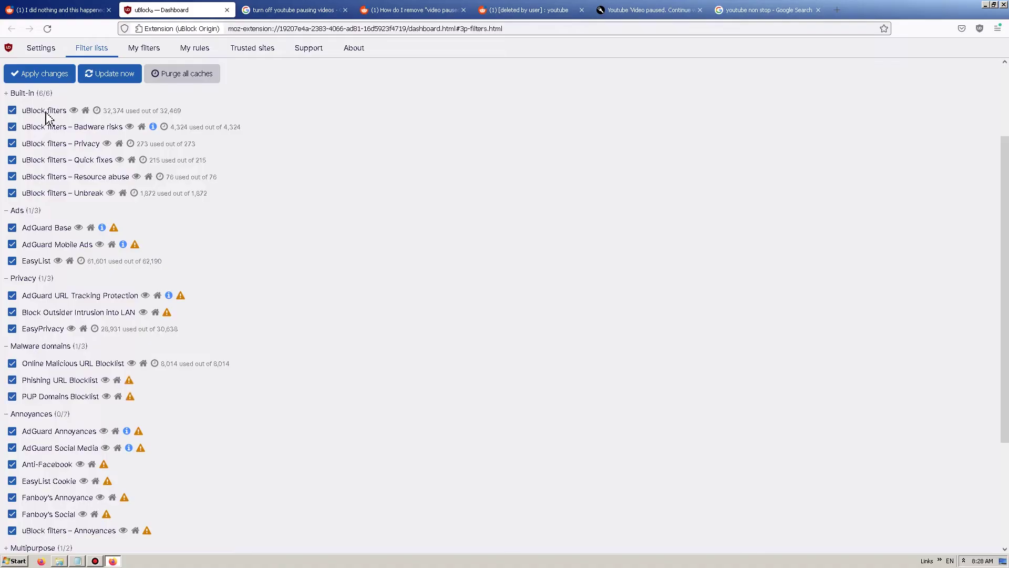
pyautogui.click(45, 74)
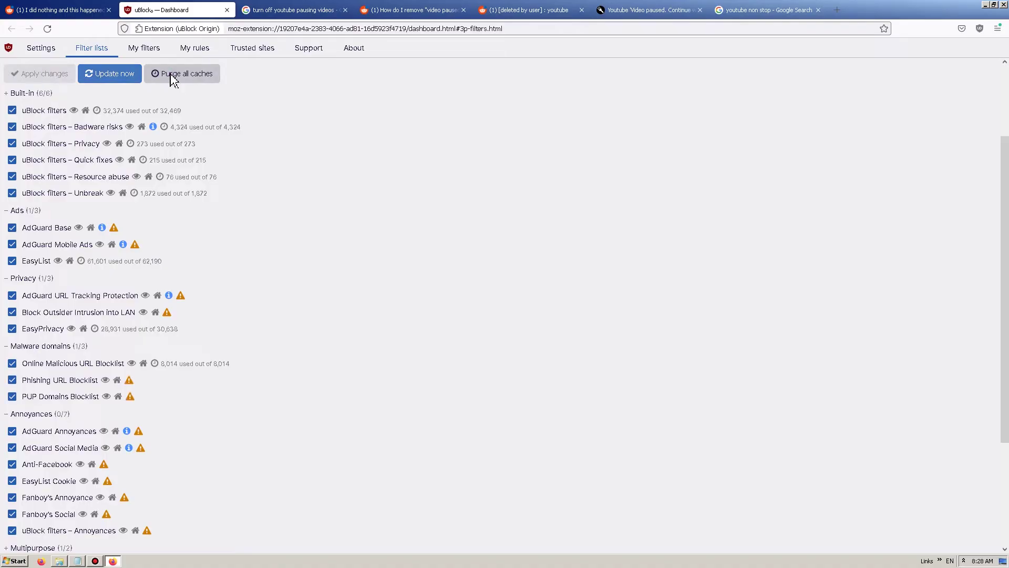
# Update all filter lists, browse the Multipurpose and Regions groups, then update again
pyautogui.click(122, 83)
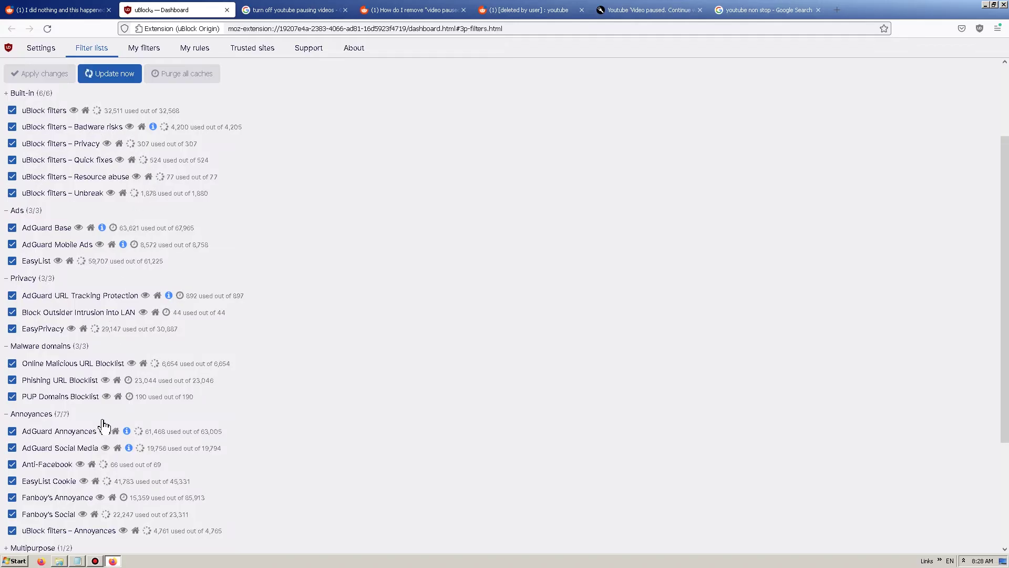
pyautogui.scroll(-3, 80, 398)
pyautogui.click(10, 394)
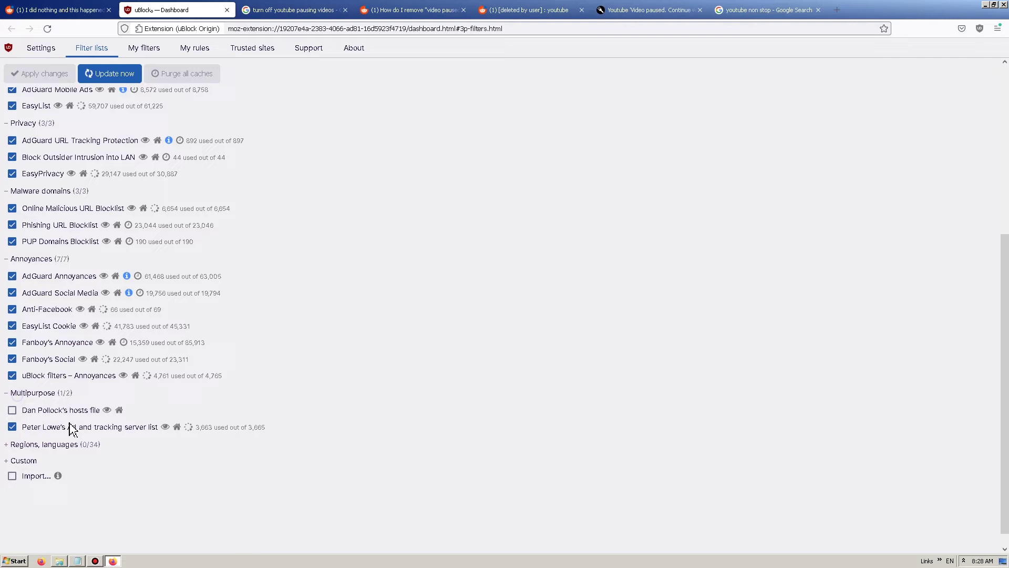
pyautogui.click(26, 447)
pyautogui.scroll(5, 79, 441)
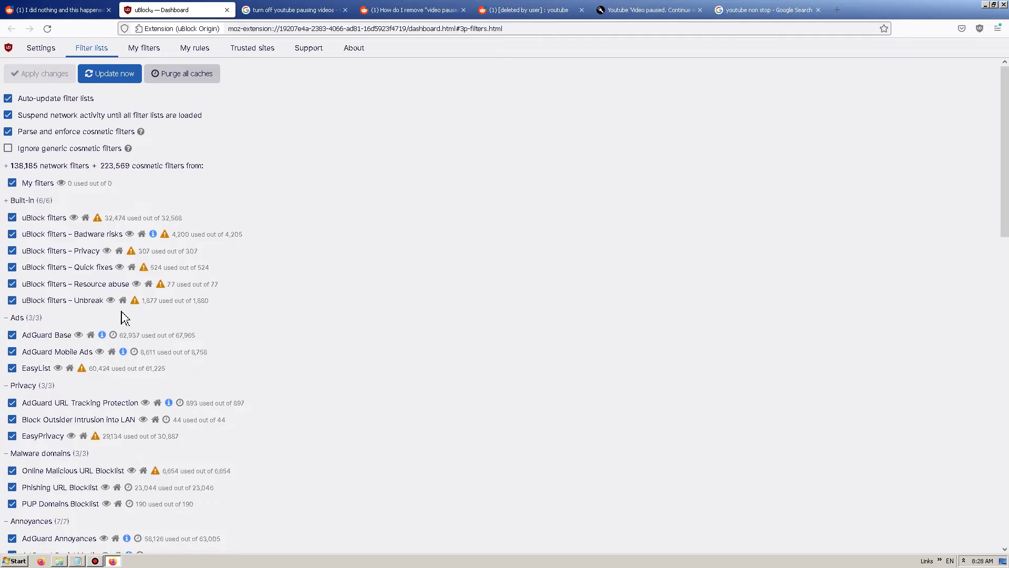
pyautogui.scroll(-5, 121, 316)
pyautogui.scroll(-5, 123, 318)
pyautogui.click(37, 428)
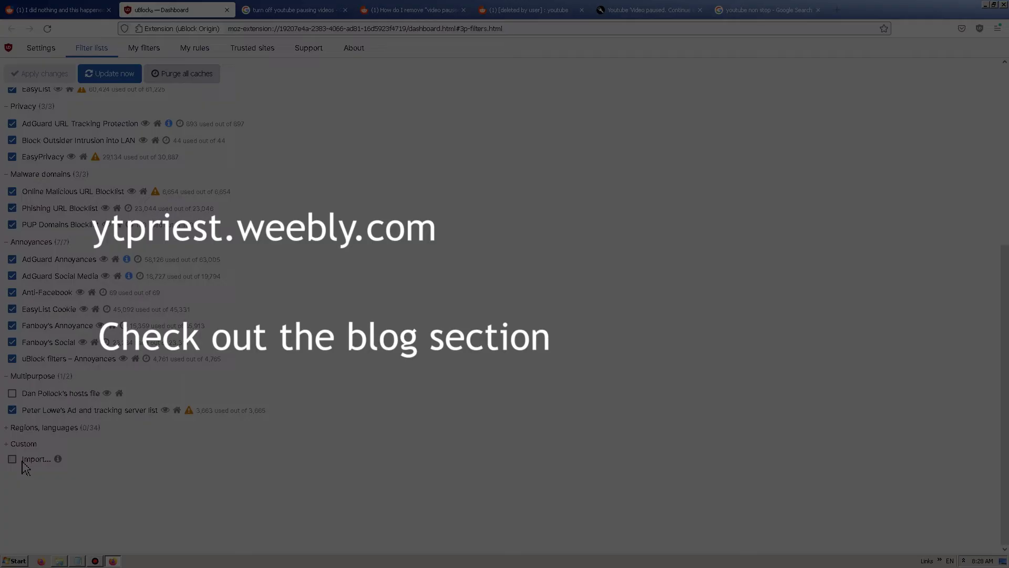
pyautogui.scroll(3, 95, 378)
pyautogui.scroll(3, 143, 339)
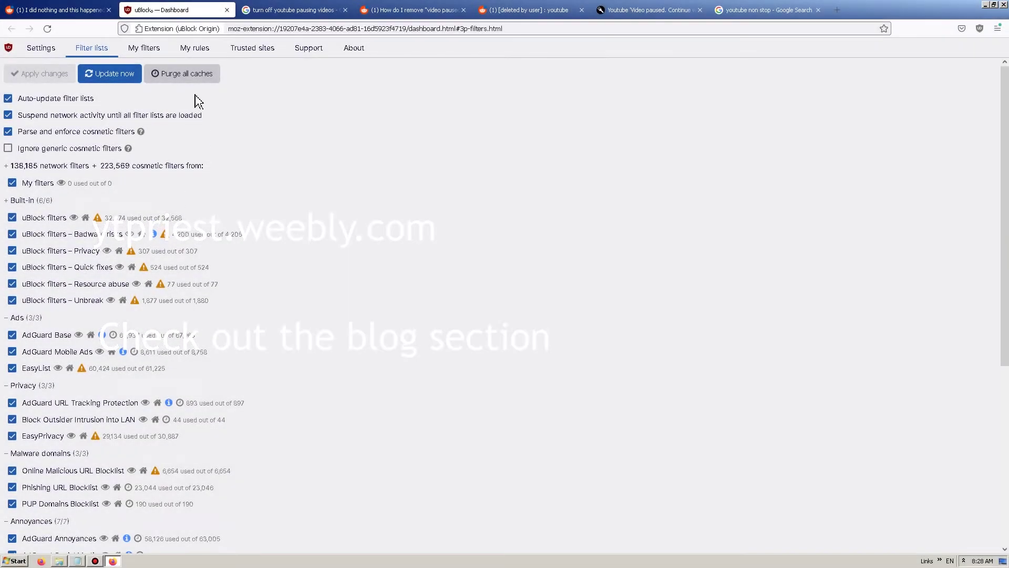
pyautogui.click(105, 77)
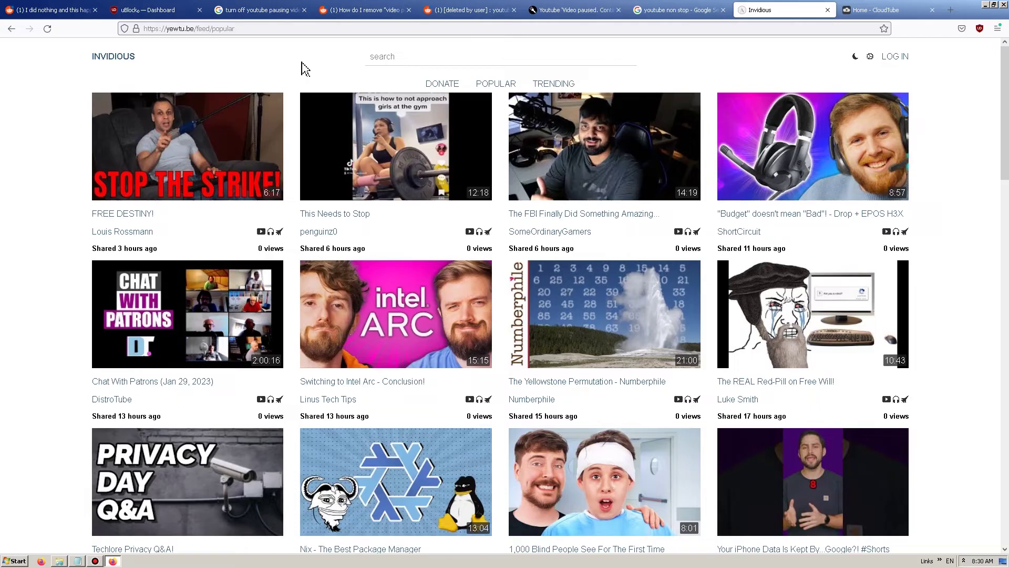
# Search CloudTube for ytpriest and open 'Is this FAKE ? - 198 in 1 Famicom/Famiclone cartridge'
pyautogui.hotkey('ctrl', 'Tab')
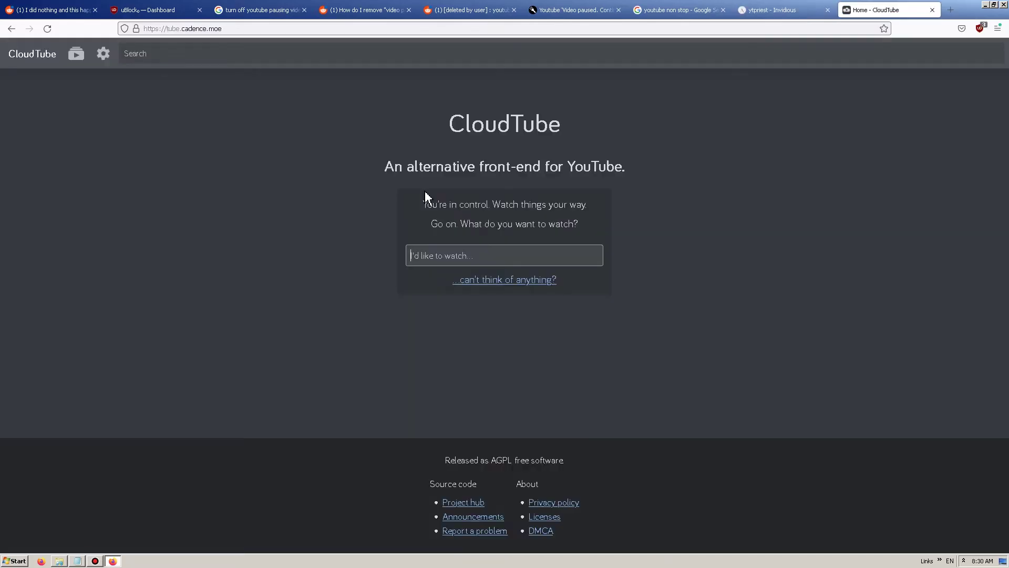
pyautogui.click(450, 252)
pyautogui.write('ytpriest')
pyautogui.press('Return')
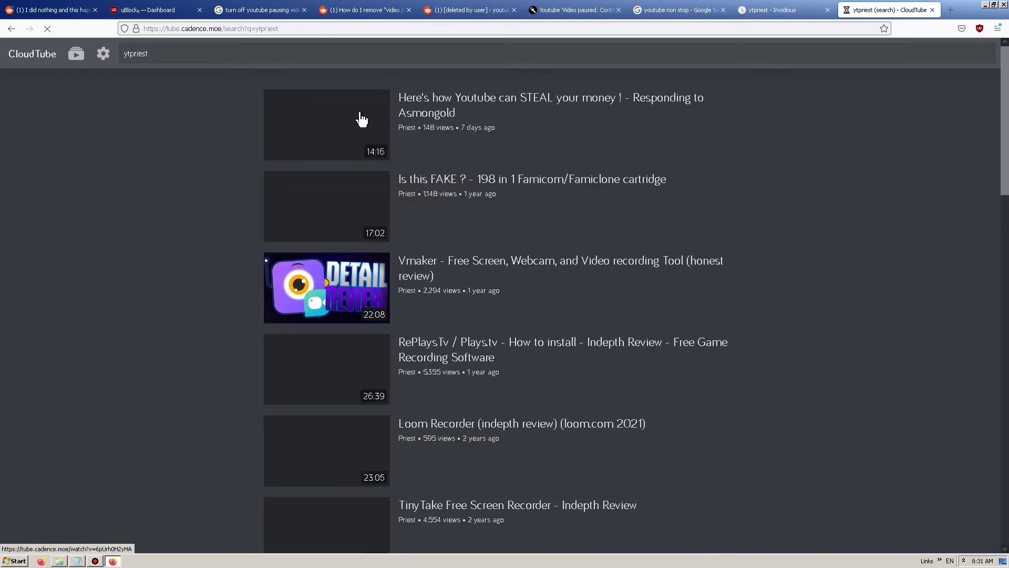
pyautogui.scroll(-5, 322, 343)
pyautogui.scroll(5, 337, 223)
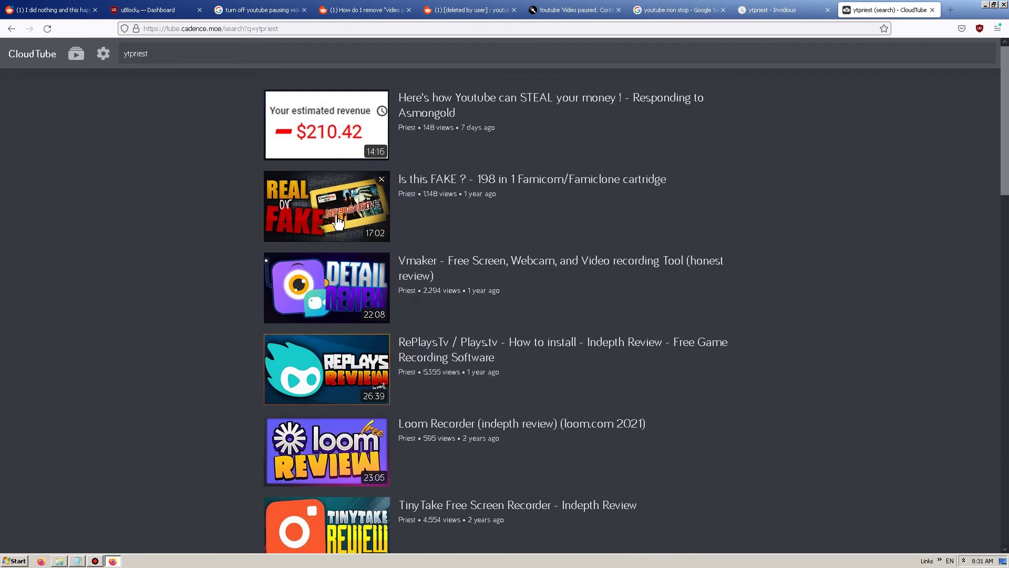
pyautogui.click(313, 204)
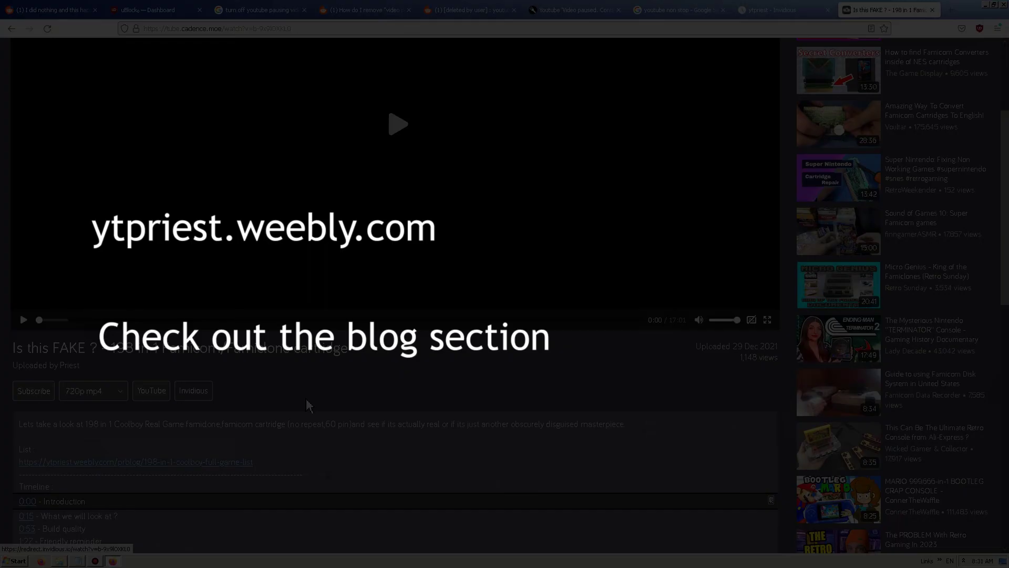
pyautogui.scroll(3, 200, 401)
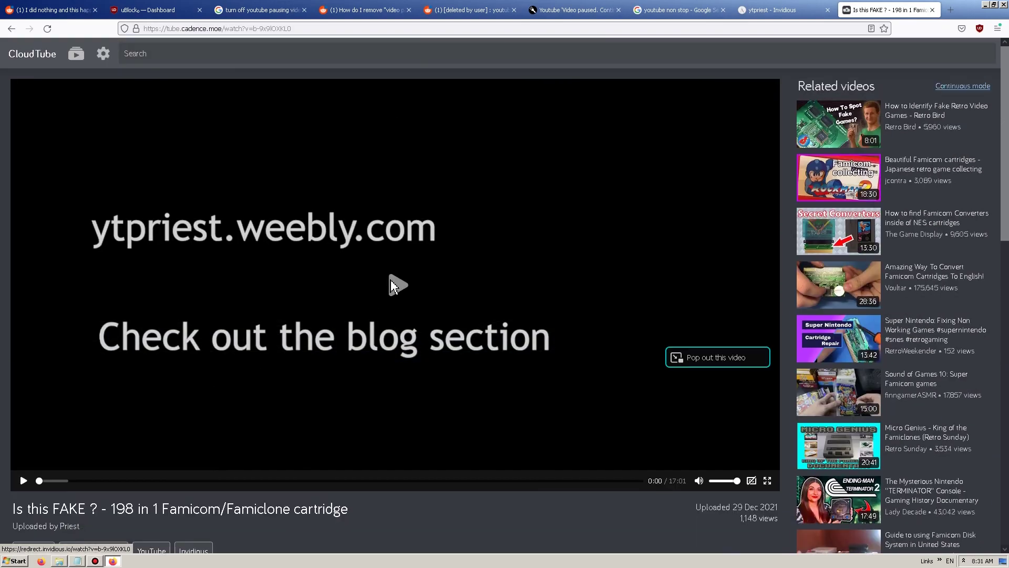
# Play the Famicom cartridge video, then switch between browser tabs toward the ytpriest Invidious page
pyautogui.click(387, 295)
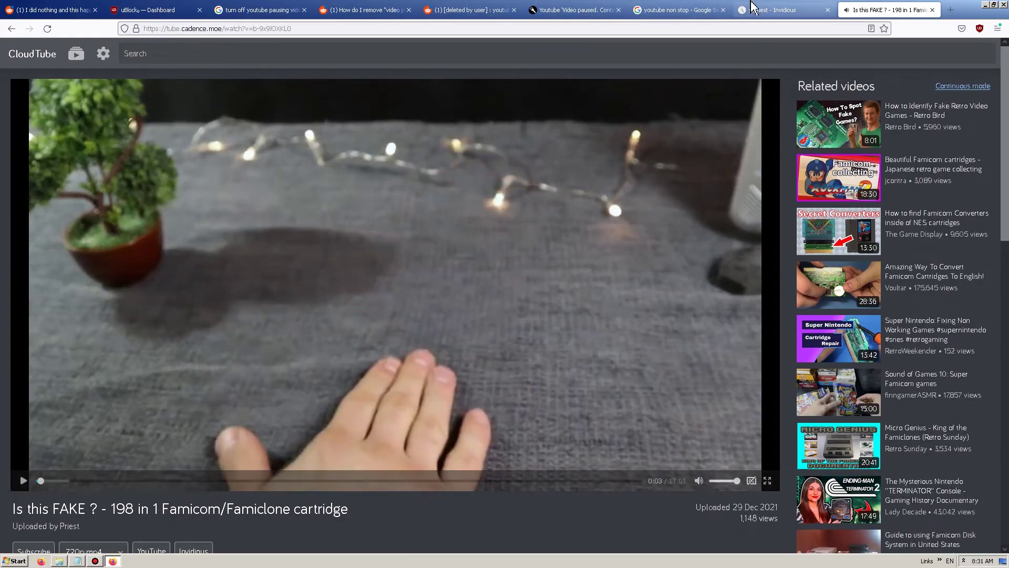
pyautogui.click(773, 9)
pyautogui.click(705, 9)
pyautogui.click(773, 10)
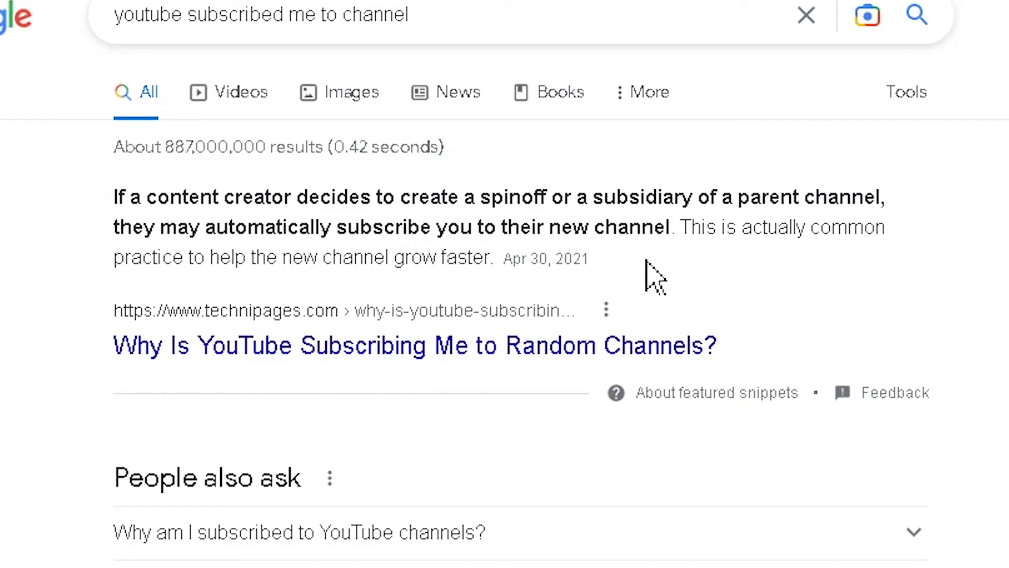
pyautogui.scroll(-6, 651, 273)
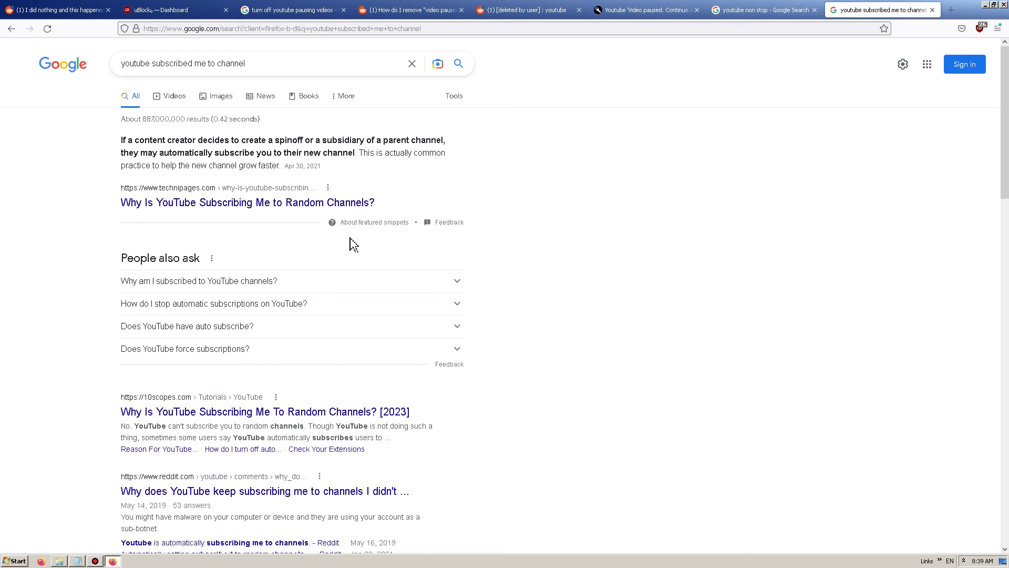
# Select 'practice' and the sentence ending in the Google snippet, then clear the selection
pyautogui.moveTo(120, 165); pyautogui.dragTo(178, 165)
pyautogui.moveTo(411, 153); pyautogui.dragTo(439, 171)
pyautogui.click(440, 173)
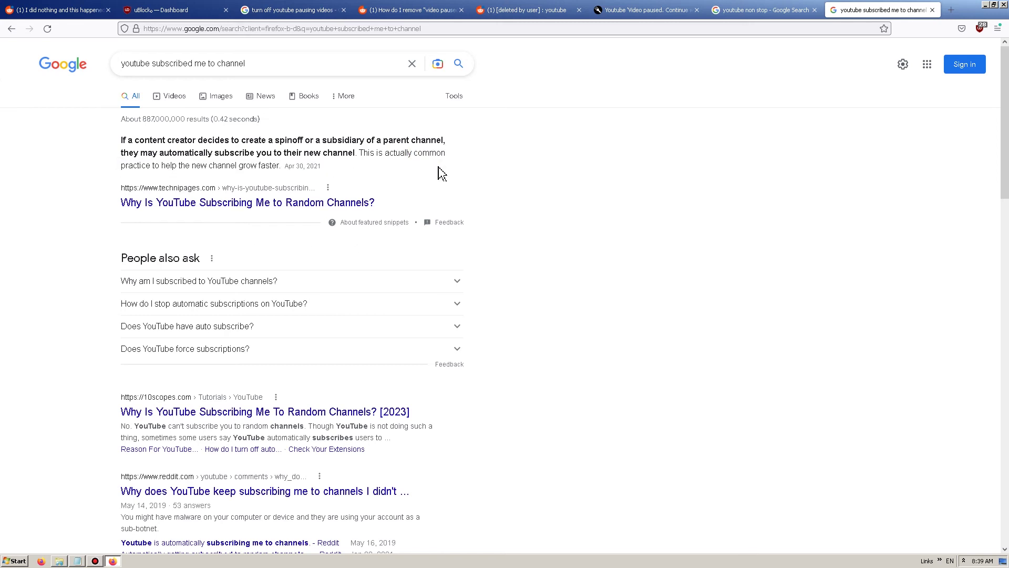